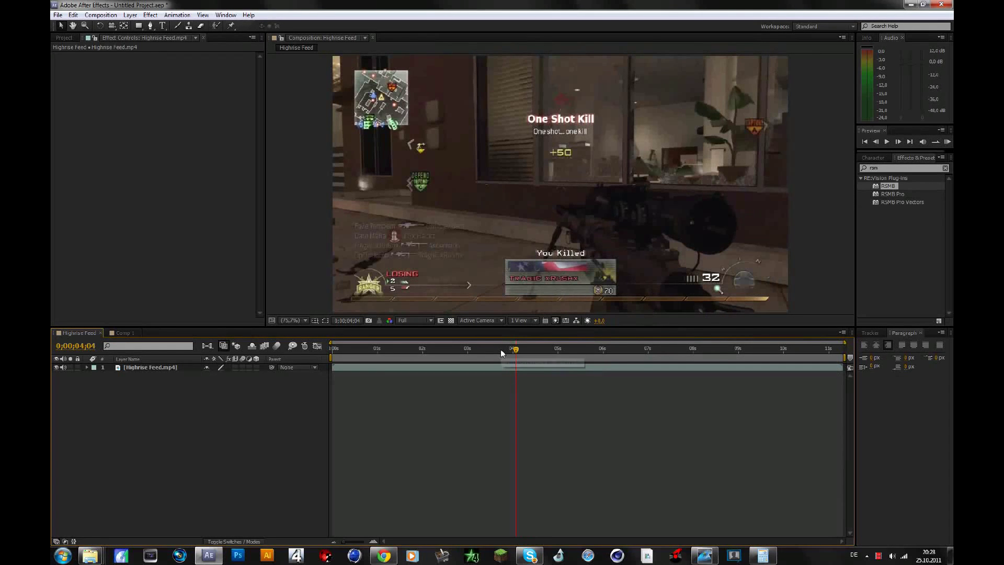
Bring the Chrome window with the YouTube video 'Thanks for This Year!' to the front.
left_click(385, 555)
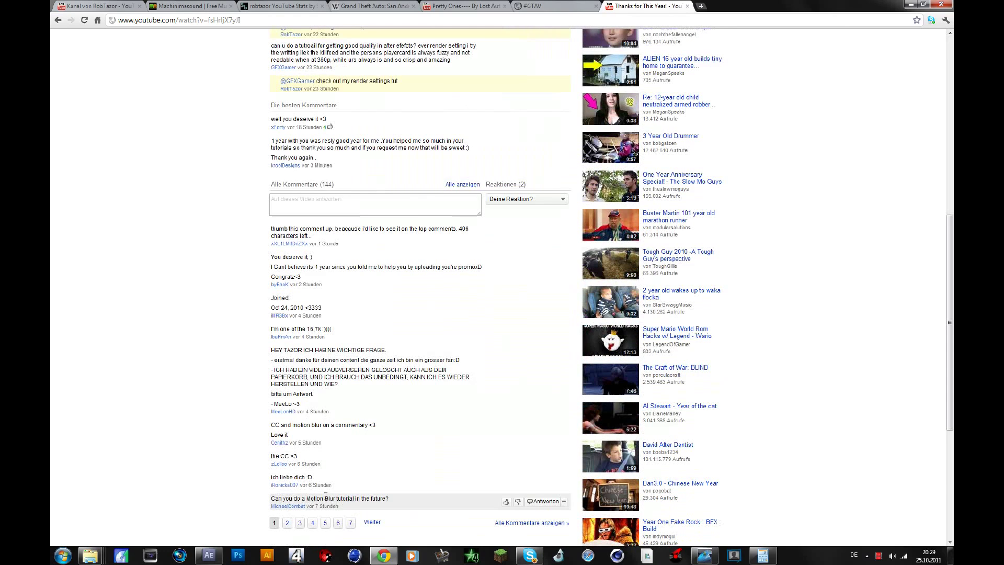
Back in After Effects, preview the MOTION BLUR text comp, then return Highrise Feed to 0;00;02;14.
left_click(209, 555)
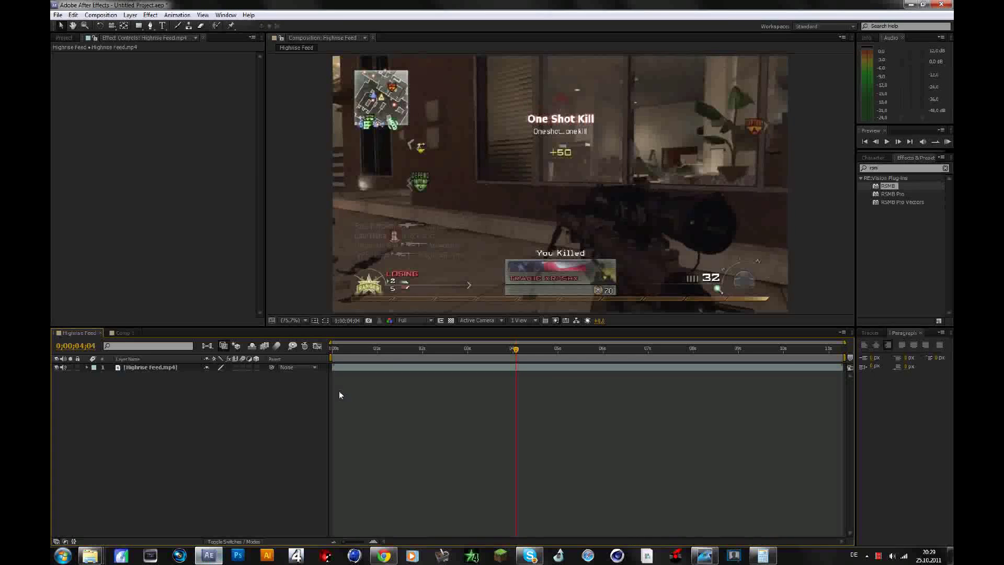
left_click(134, 333)
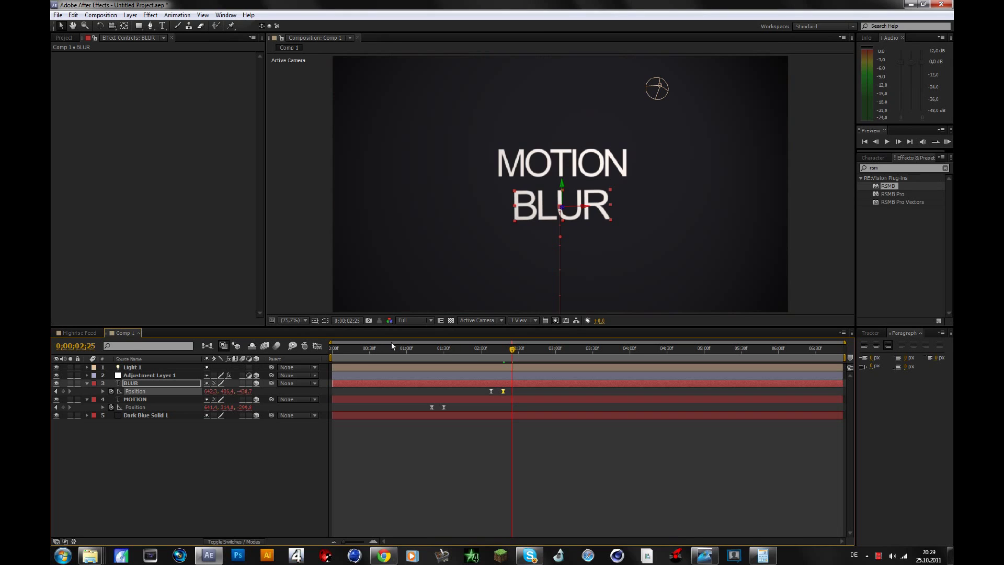
left_click_drag(349, 350, 449, 337)
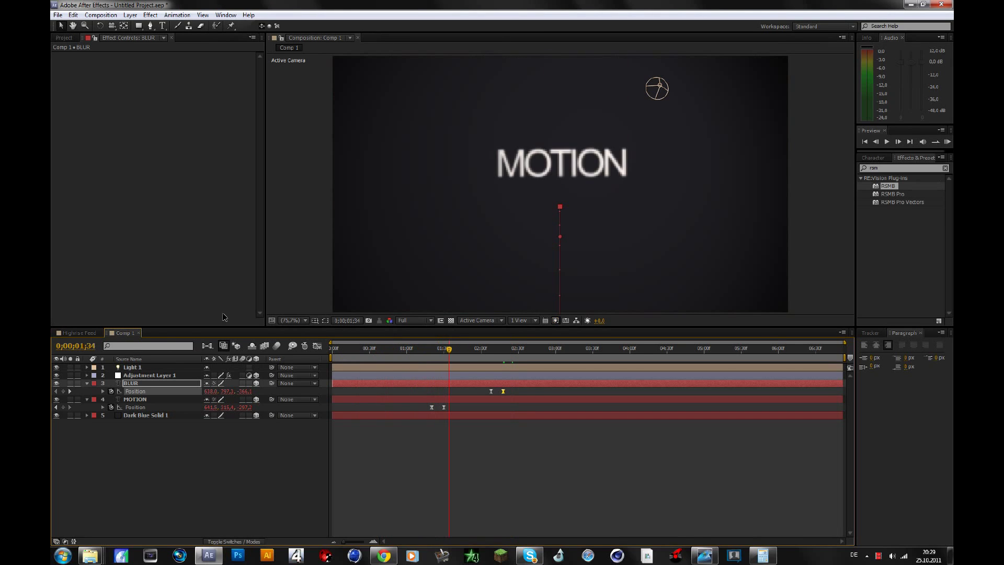
left_click(88, 332)
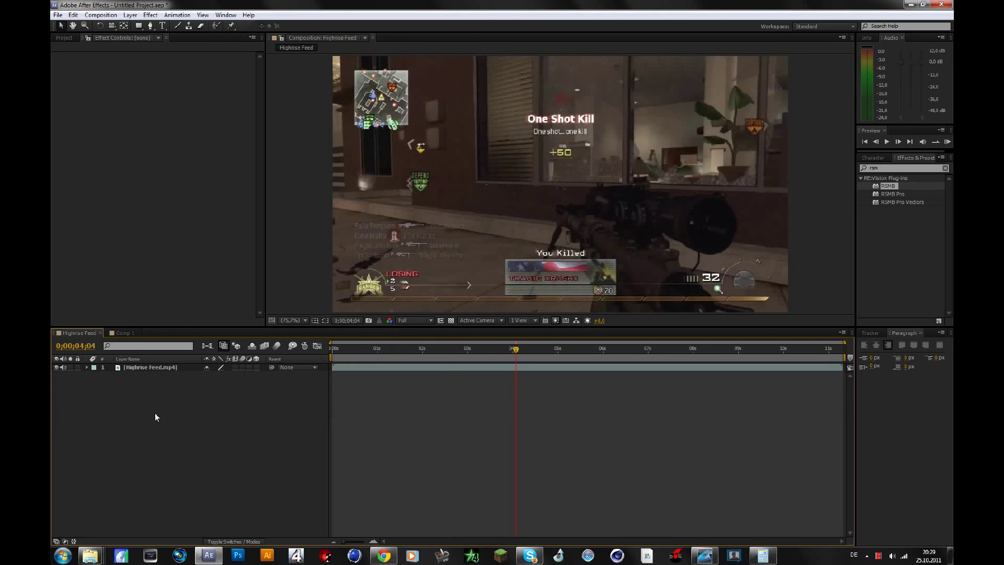
left_click(405, 349)
Apply RSMB to the Highrise Feed.mp4 layer at 0;00;02;14 and adjust its Blur Amount.
left_click(433, 347)
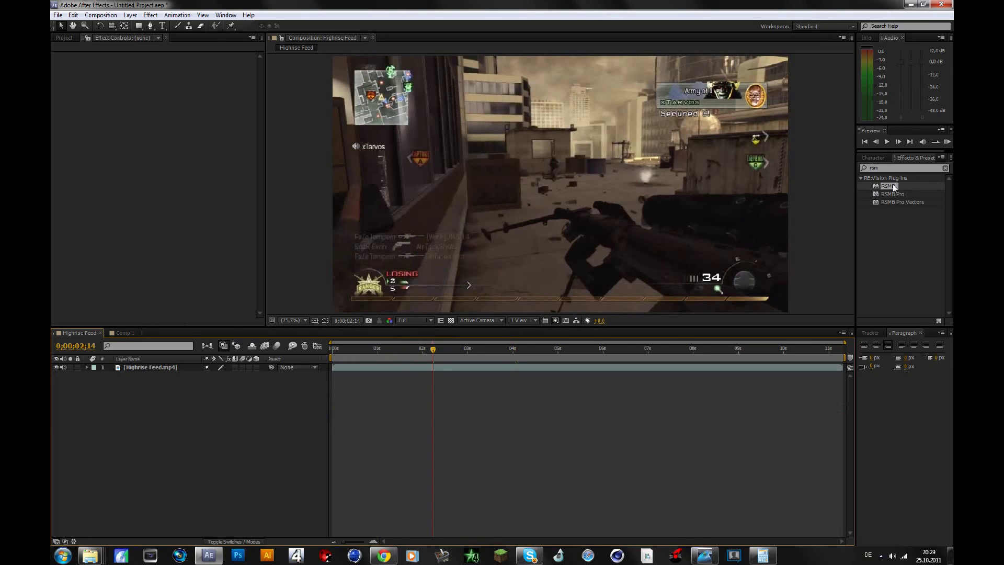
left_click_drag(892, 187, 333, 276)
left_click(173, 365)
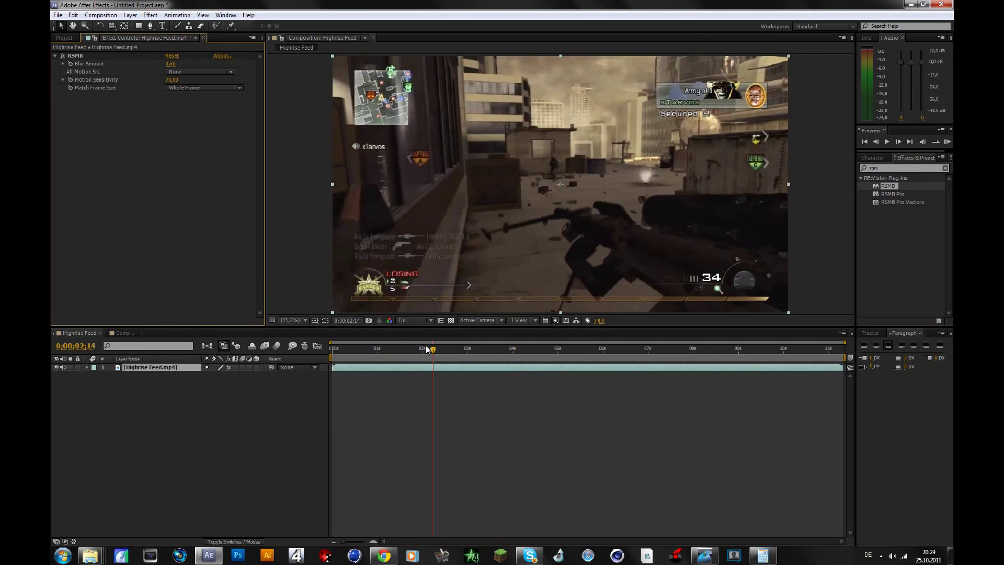
left_click_drag(433, 348, 468, 346)
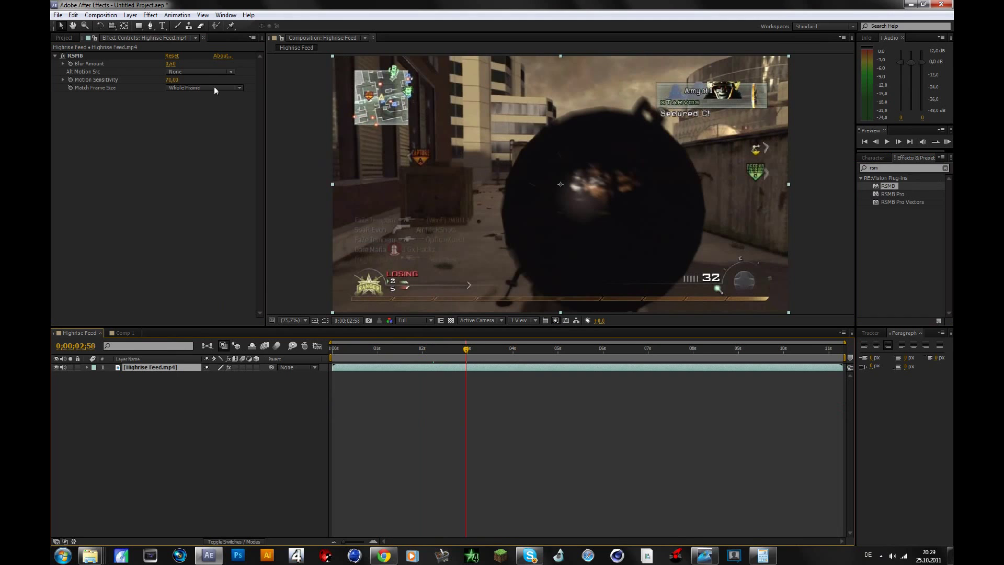
left_click_drag(173, 64, 176, 65)
Set RSMB Motion Sensitivity to 50,00 while viewing the 0;00;02;22 frame.
left_click(140, 98)
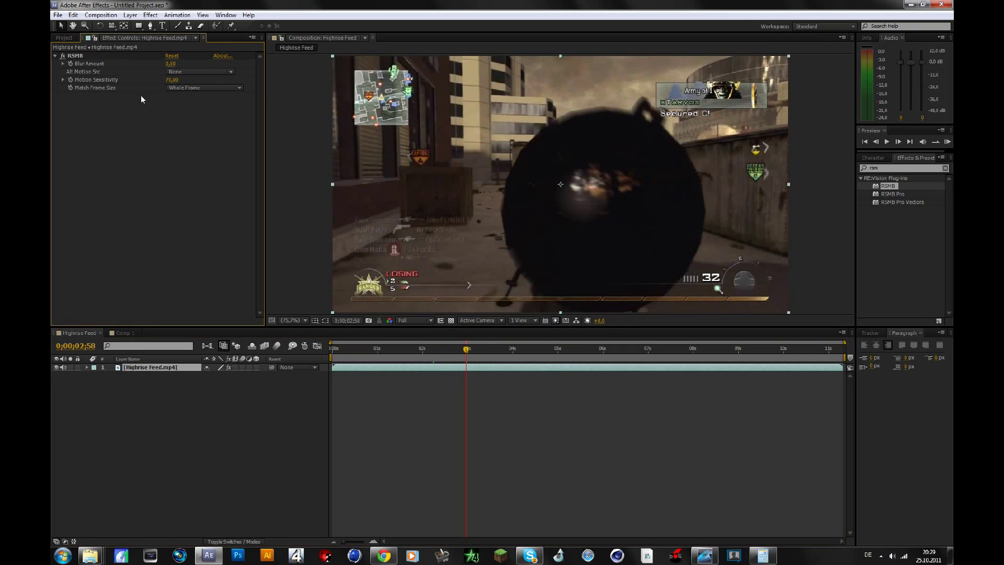
left_click_drag(429, 344, 448, 346)
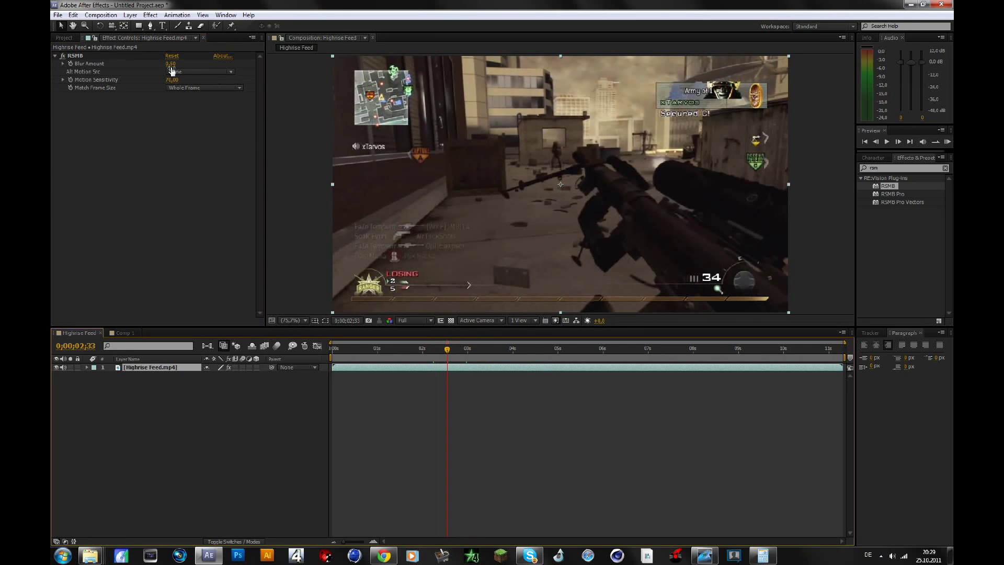
left_click(159, 183)
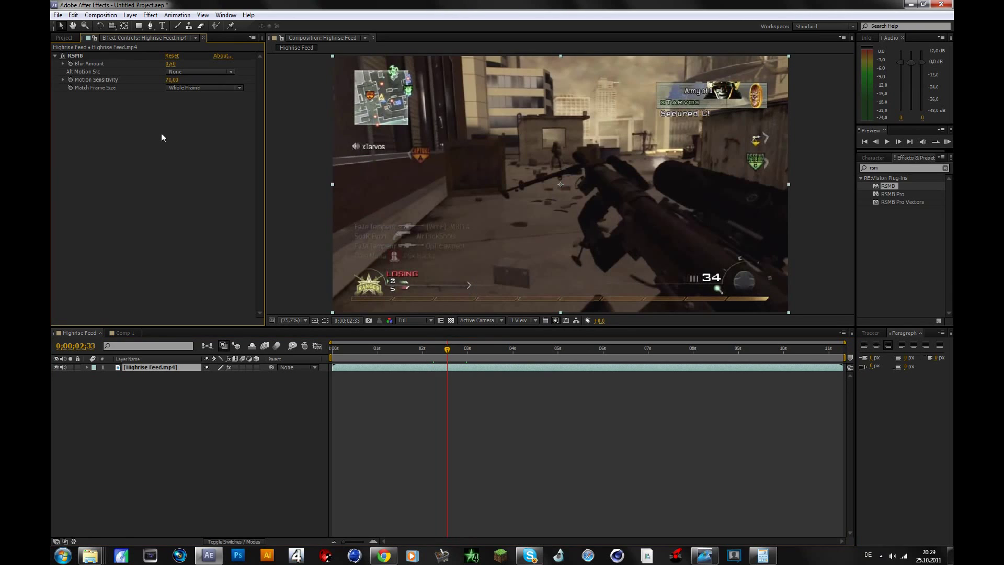
left_click(177, 83)
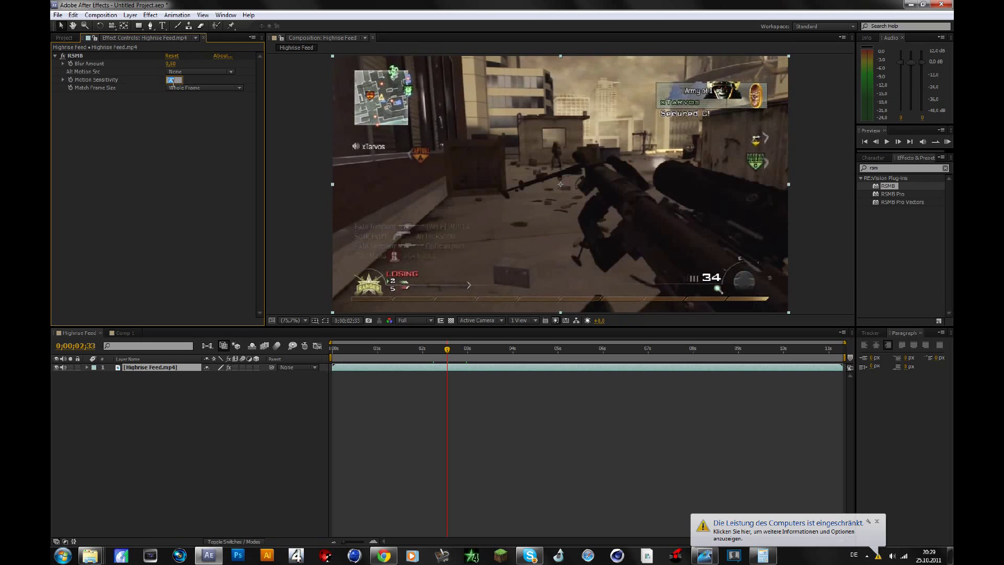
type("60")
key("Return")
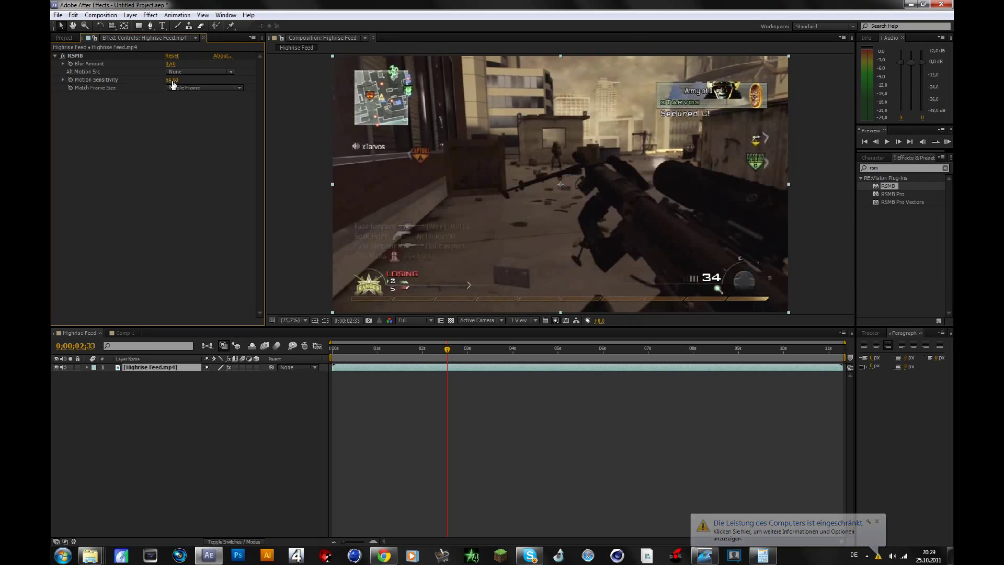
left_click_drag(173, 80, 261, 80)
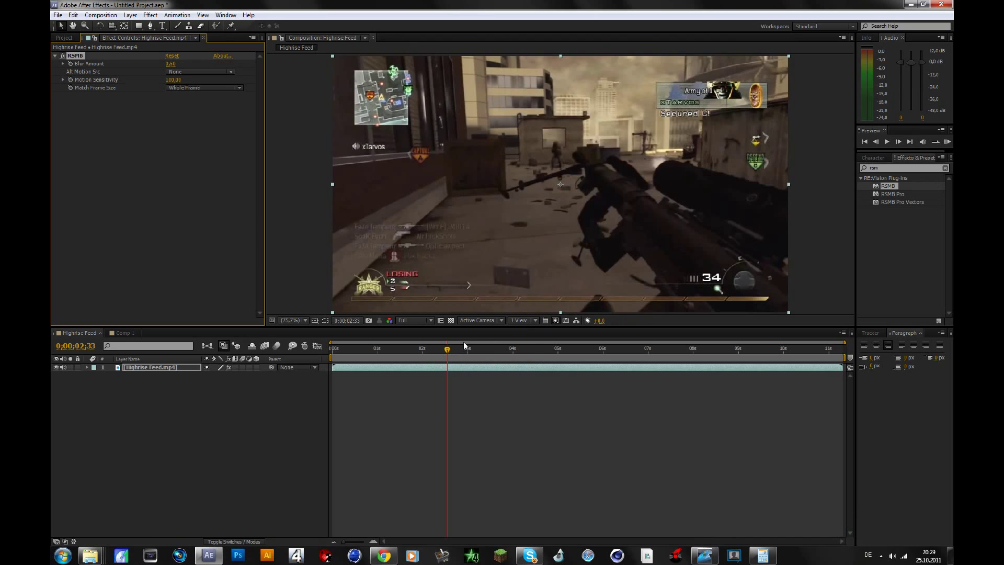
left_click(179, 81)
type("50")
left_click(198, 144)
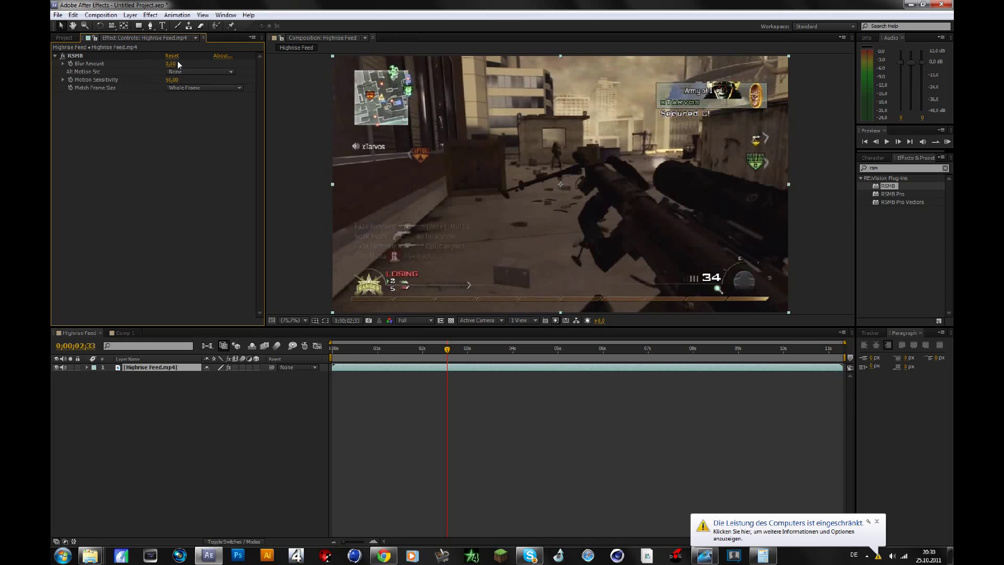
Set RSMB Blur Amount to 1,00, after first trying 0,70.
left_click(175, 64)
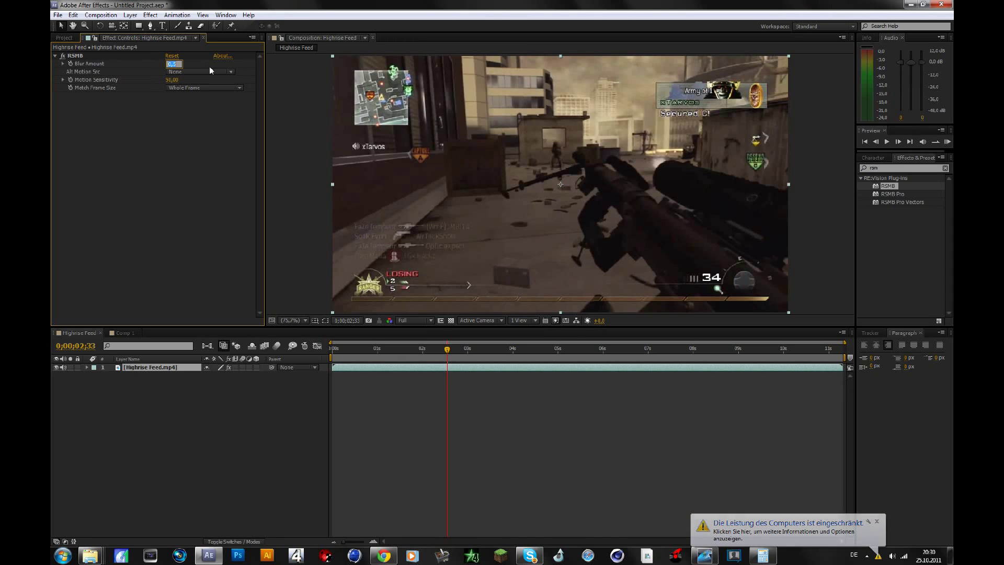
type("0")
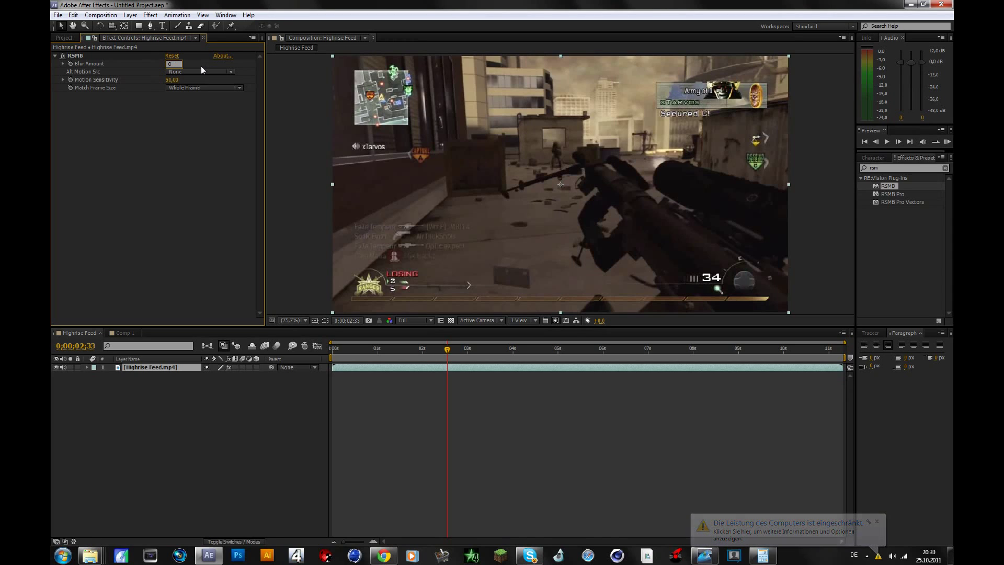
type(",")
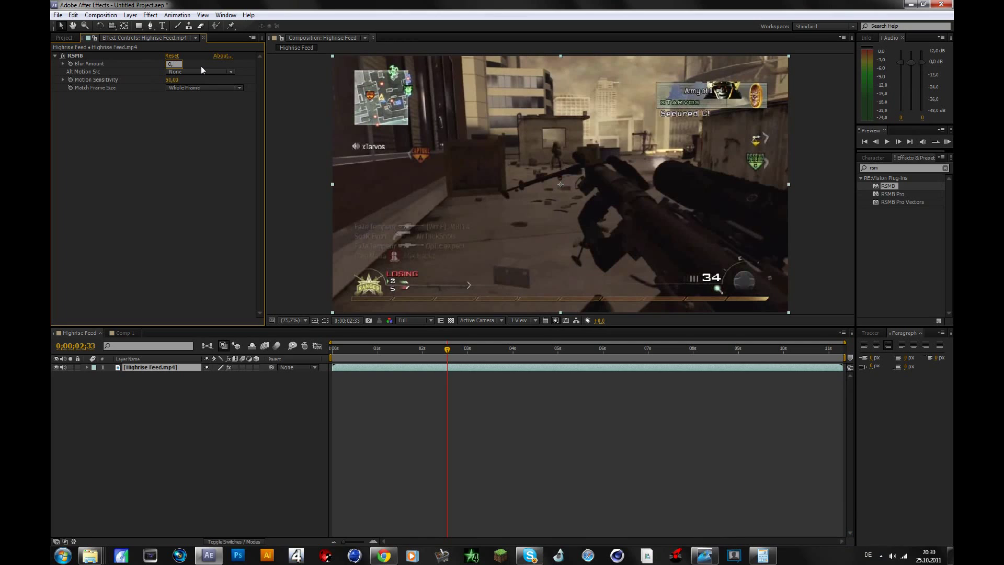
type("7")
key("Return")
left_click(176, 61)
type("1")
key("Return")
left_click_drag(427, 349, 462, 349)
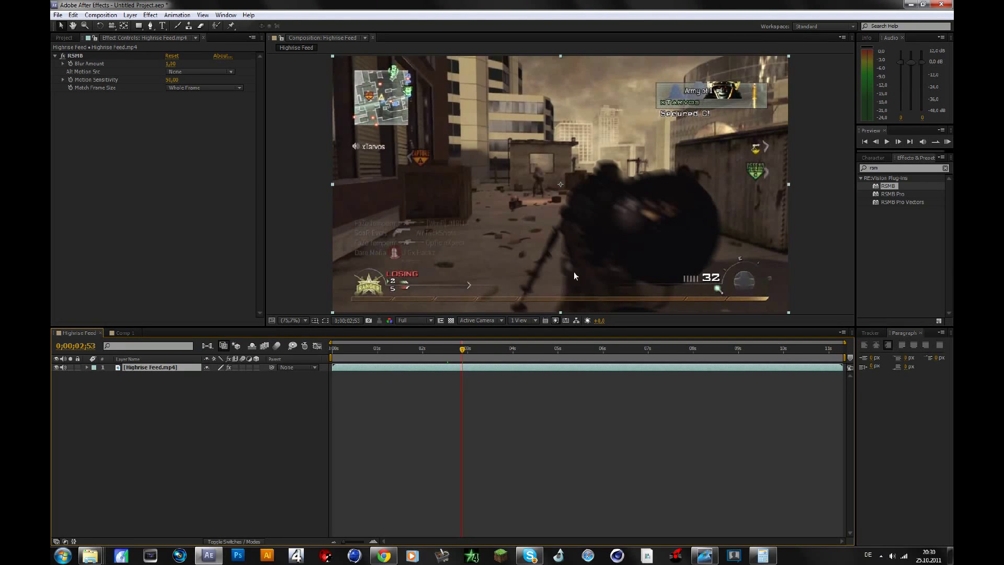
left_click(477, 349)
left_click_drag(484, 350, 514, 346)
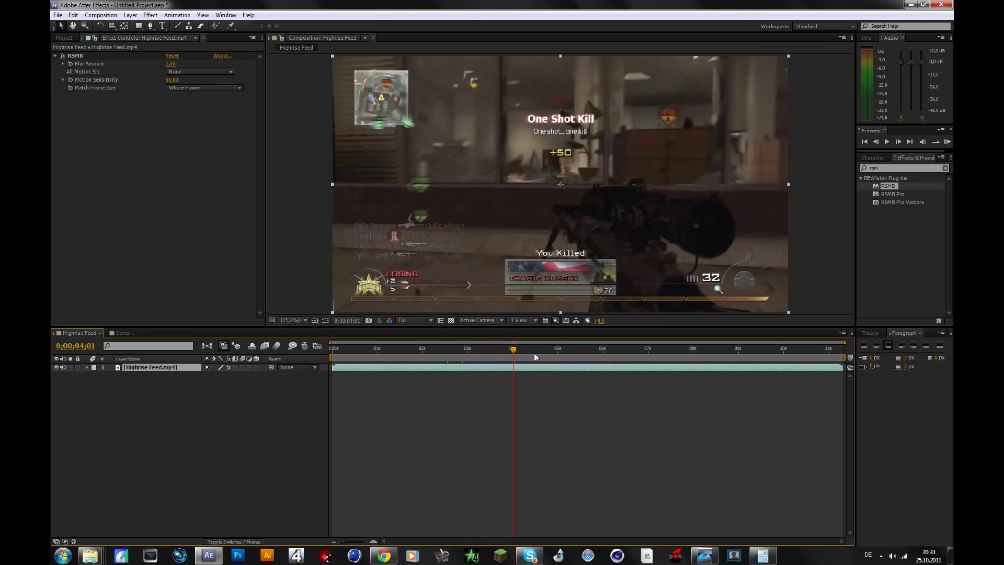
left_click_drag(533, 349, 560, 349)
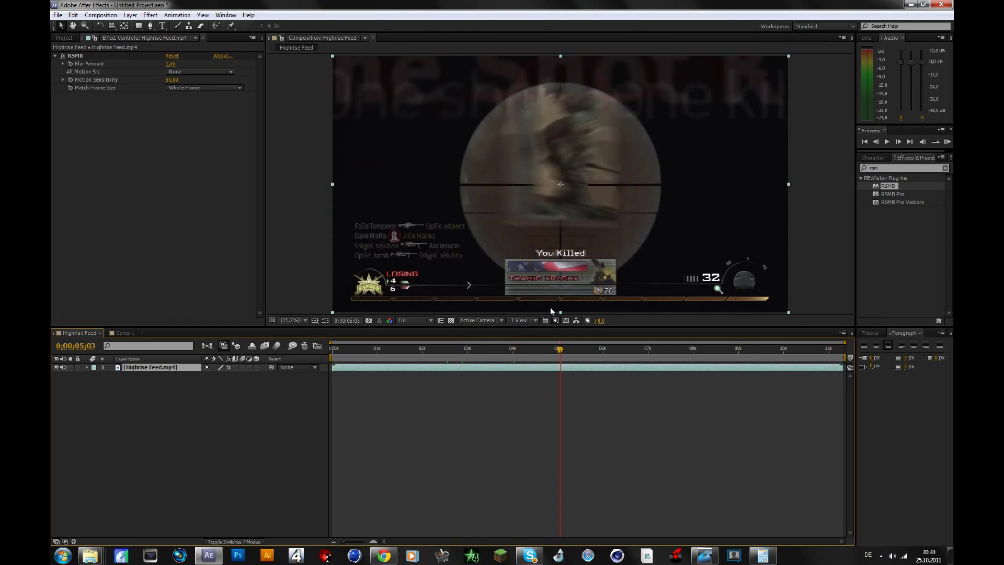
left_click_drag(561, 350, 580, 349)
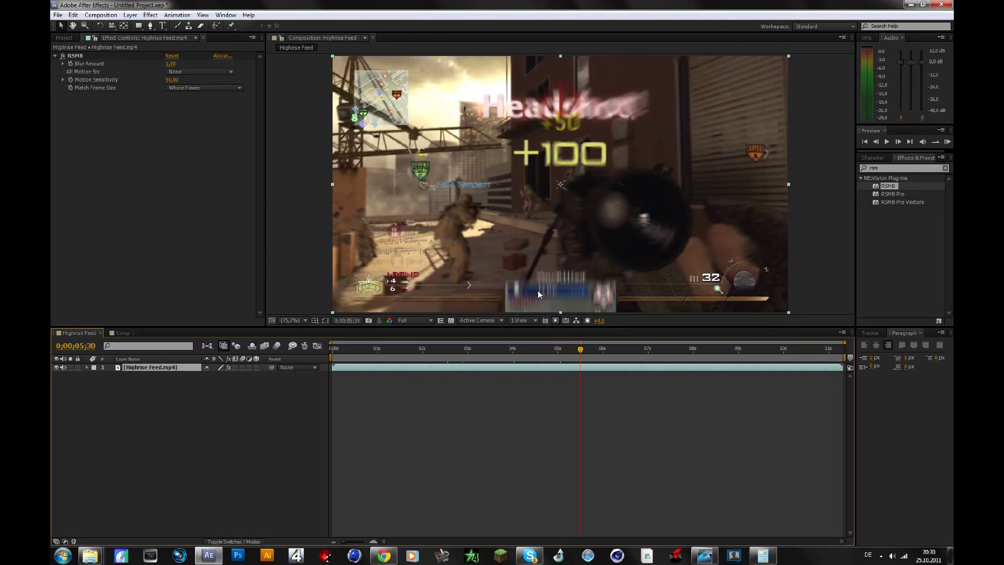
left_click(101, 57)
key("Delete")
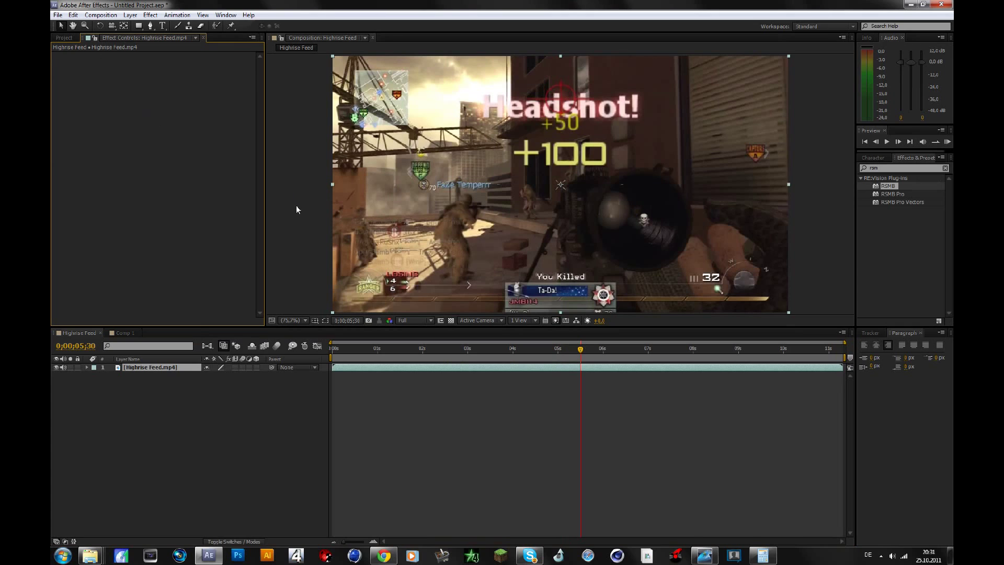
key("ctrl+z")
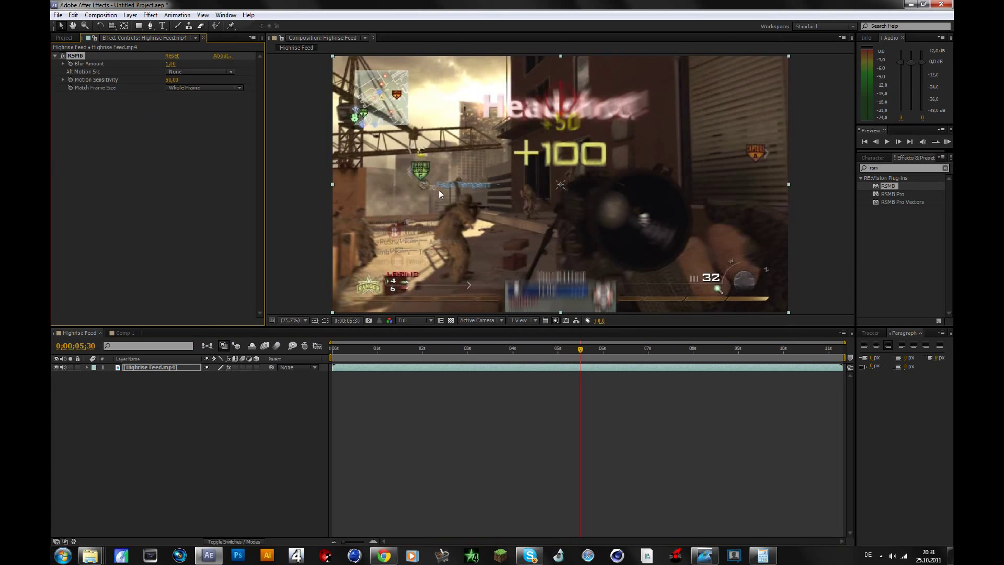
left_click(228, 190)
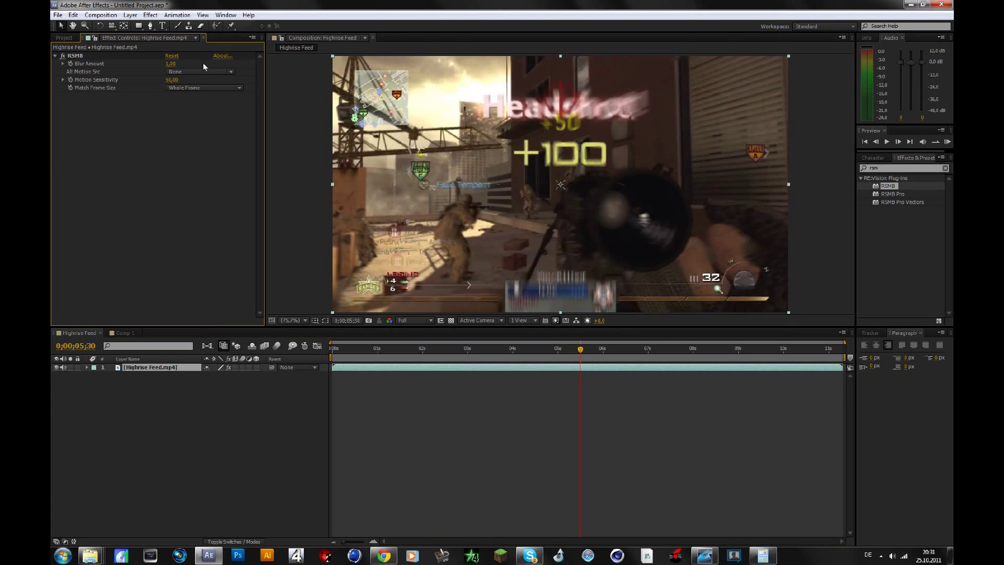
Set RSMB Motion Sensitivity to 60 and Blur Amount to 0,70, checking the frame near 04;47.
left_click(173, 82)
type("6")
left_click(171, 64)
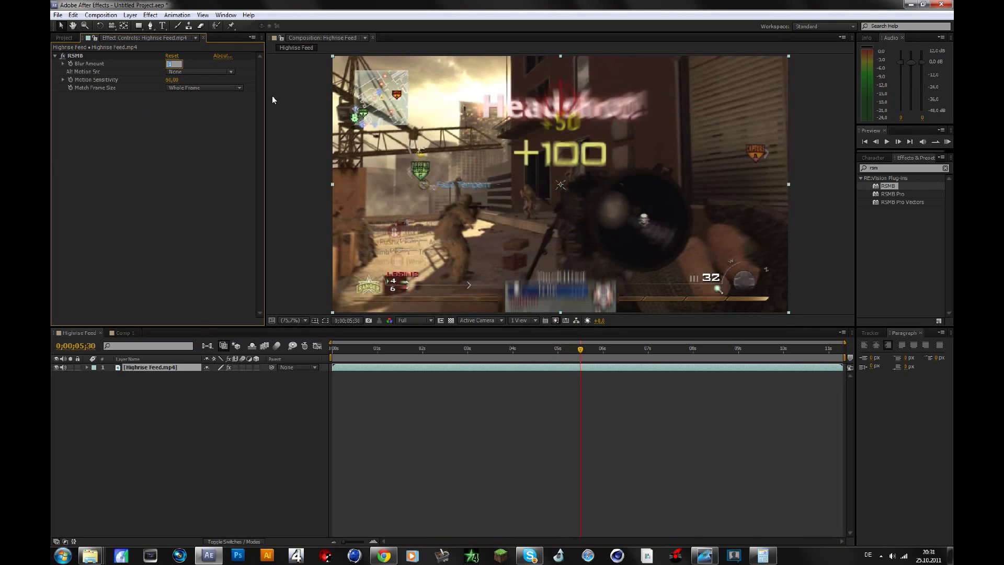
type("0,7")
key("Return")
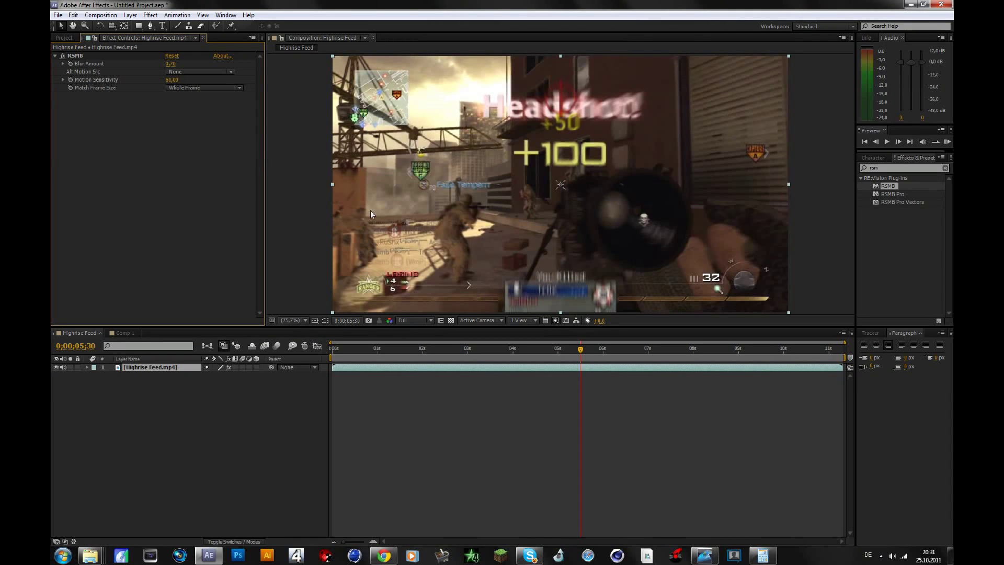
left_click(550, 350)
left_click(548, 349)
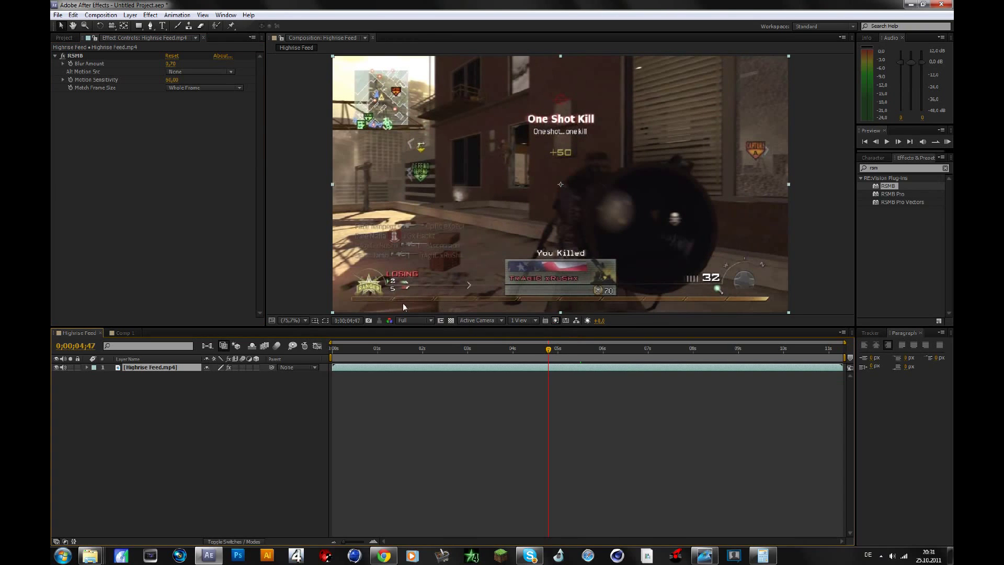
Switch to Comp 1, move to about 01;21, and preview the MOTION BLUR text animation.
left_click(128, 332)
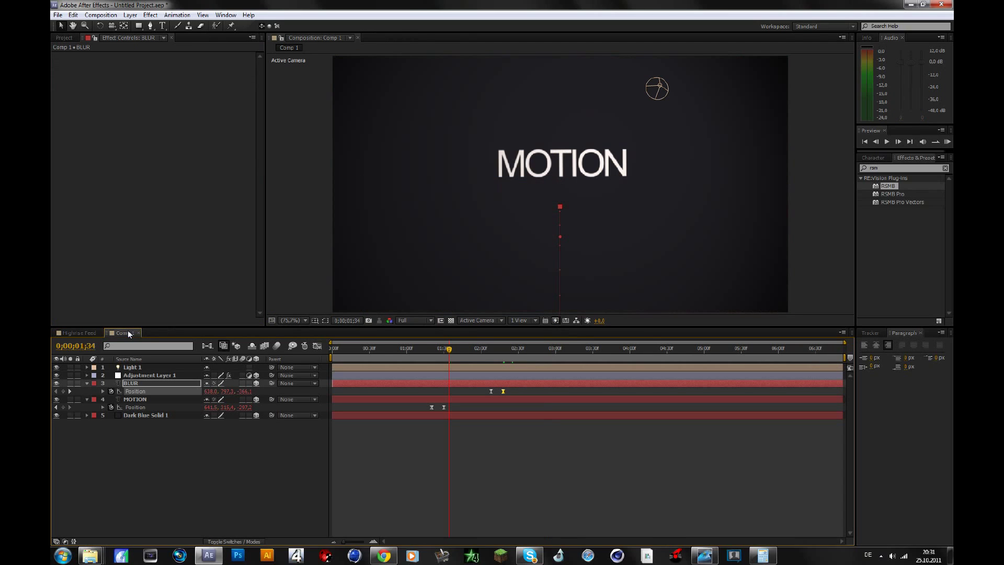
left_click_drag(389, 350, 449, 339)
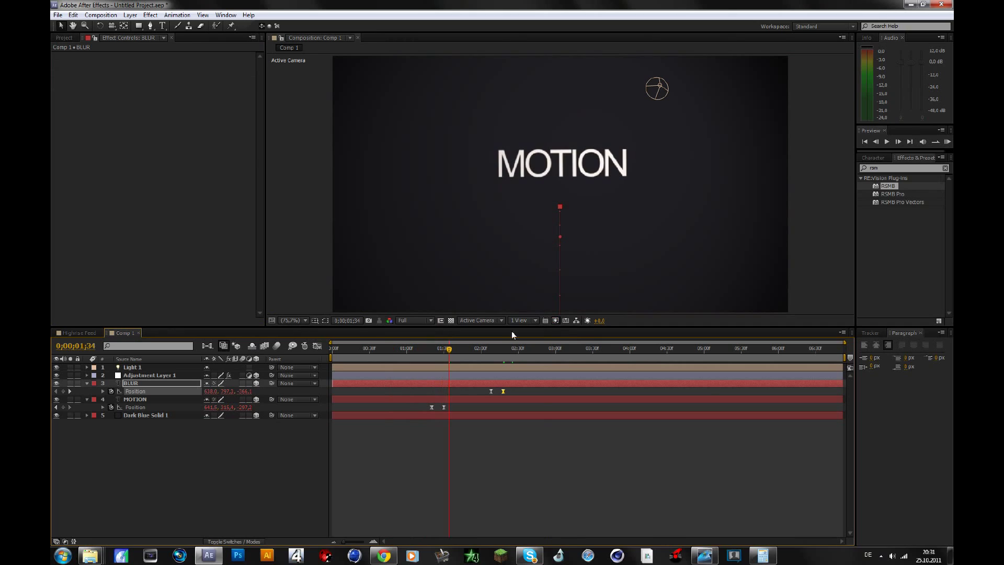
left_click(947, 141)
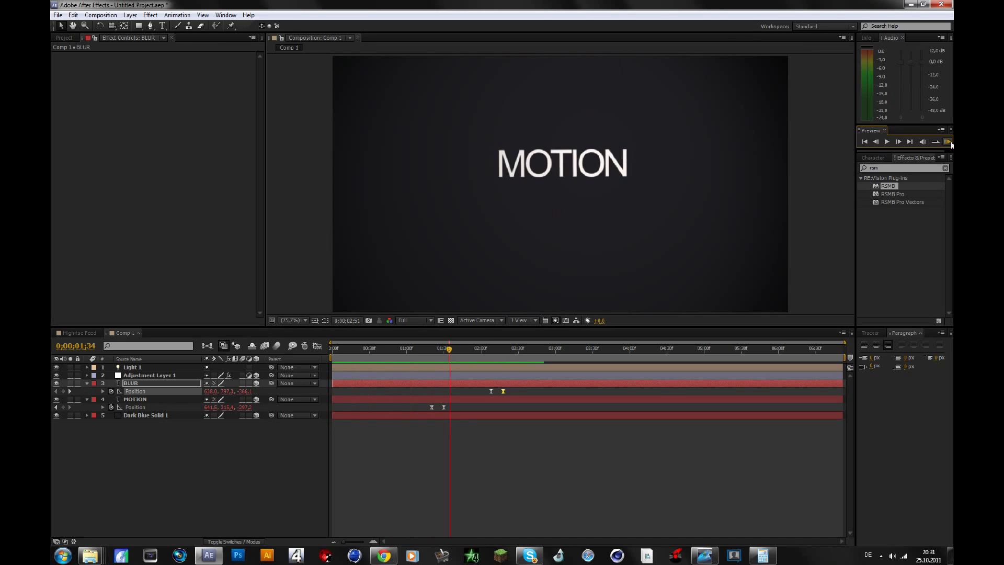
Replay the text animation preview, then stop and set the current time to 01;26.
left_click(713, 261)
key("space")
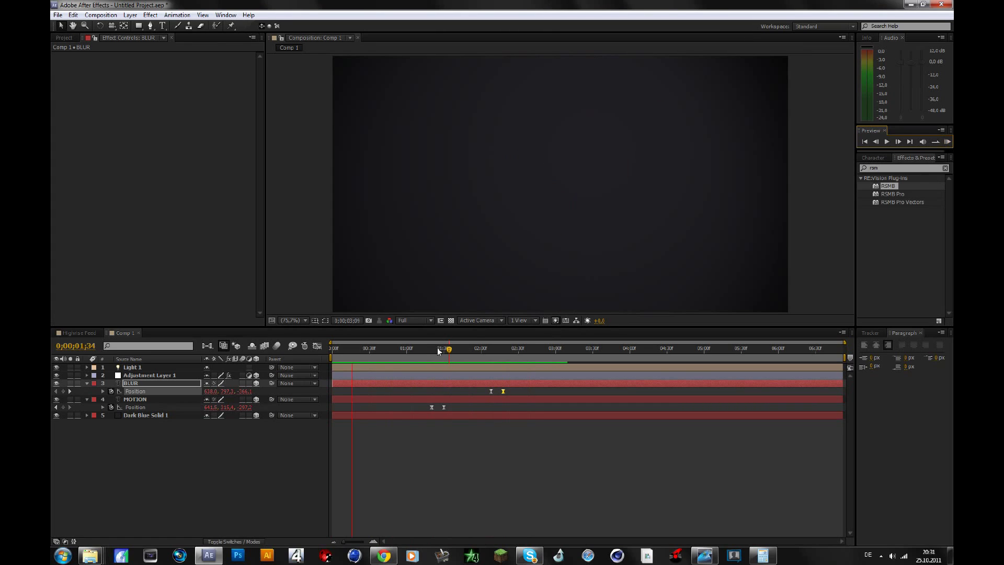
left_click(948, 141)
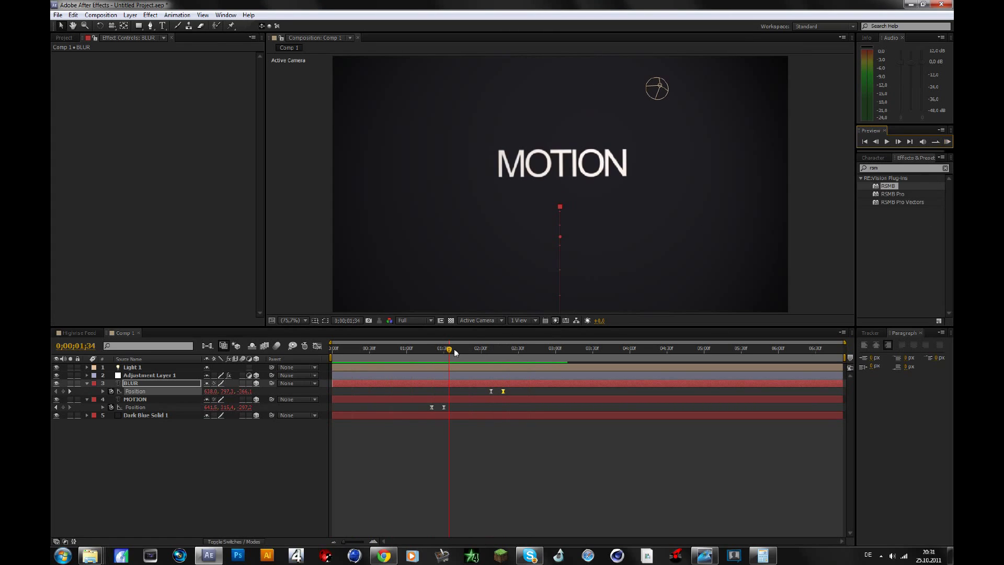
left_click(439, 347)
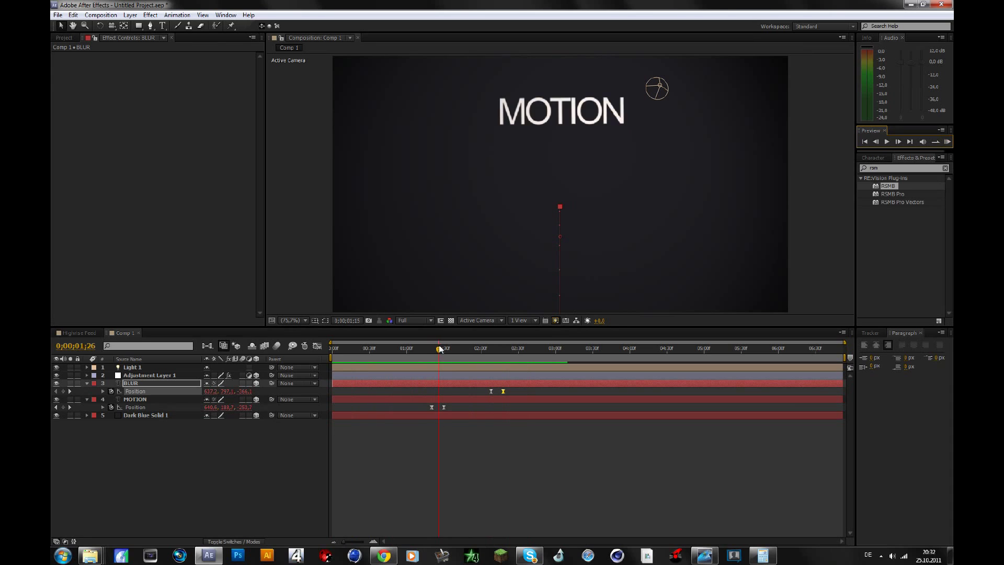
Deselect BLUR and collapse the Position properties of the BLUR and MOTION layers.
left_click(228, 464)
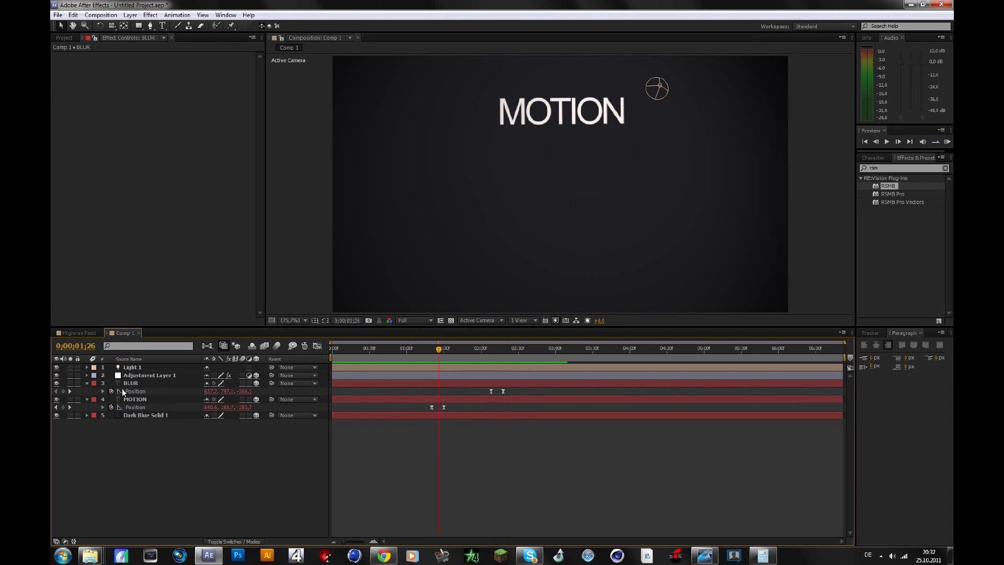
left_click(86, 383)
left_click(86, 391)
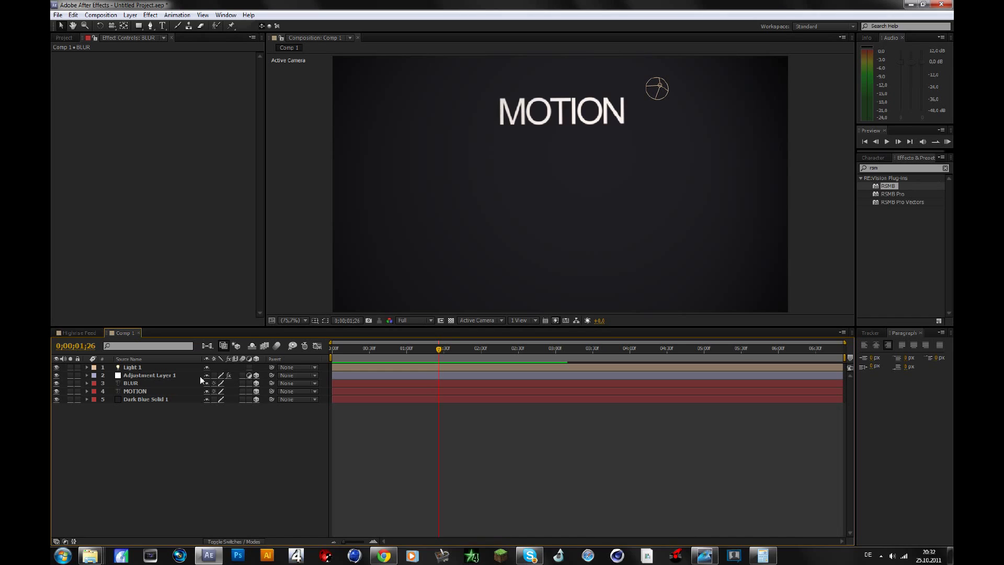
Turn on motion blur for the MOTION and BLUR layers and the comp, checking frames 01;46 and 01;34.
key("F4")
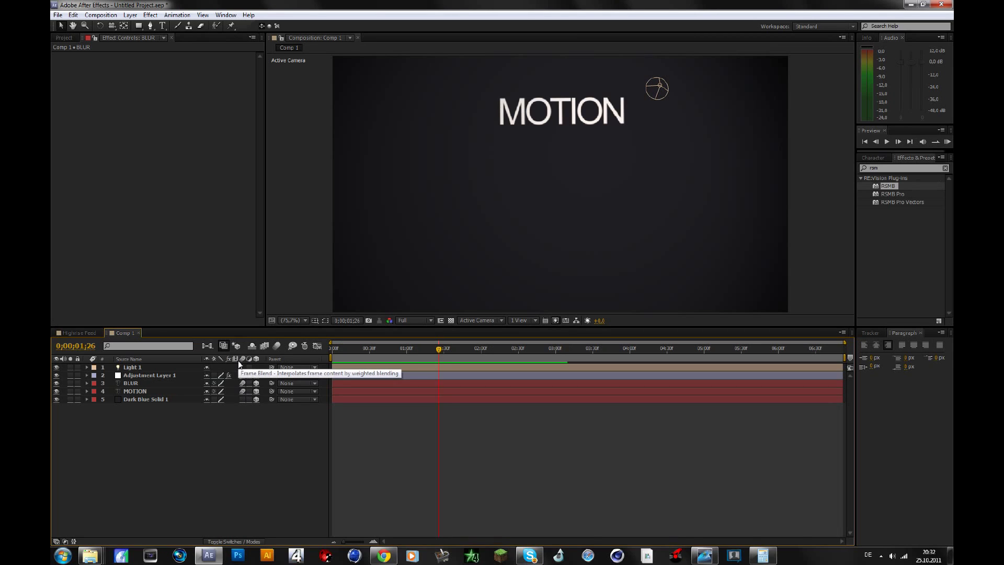
left_click(278, 347)
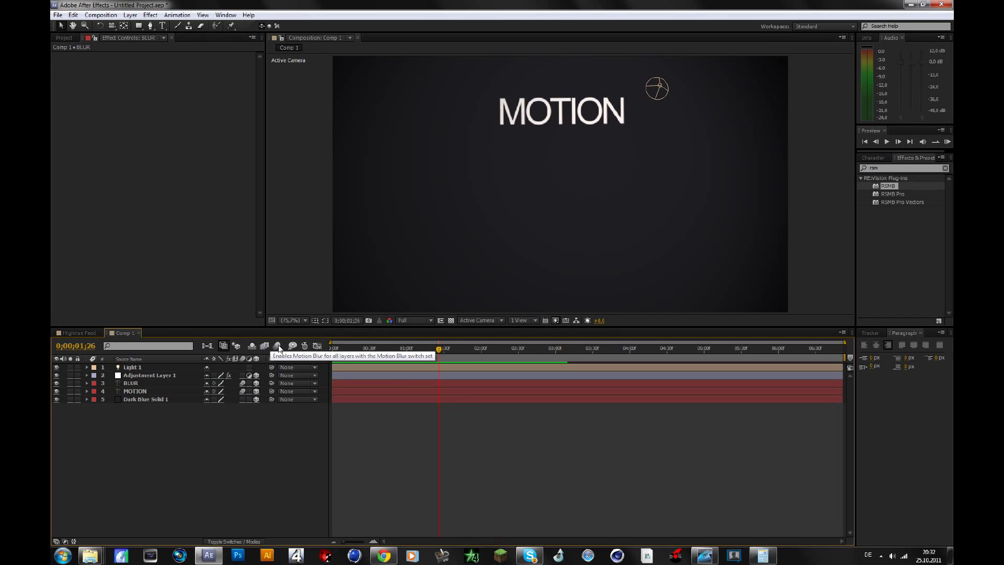
left_click(278, 347)
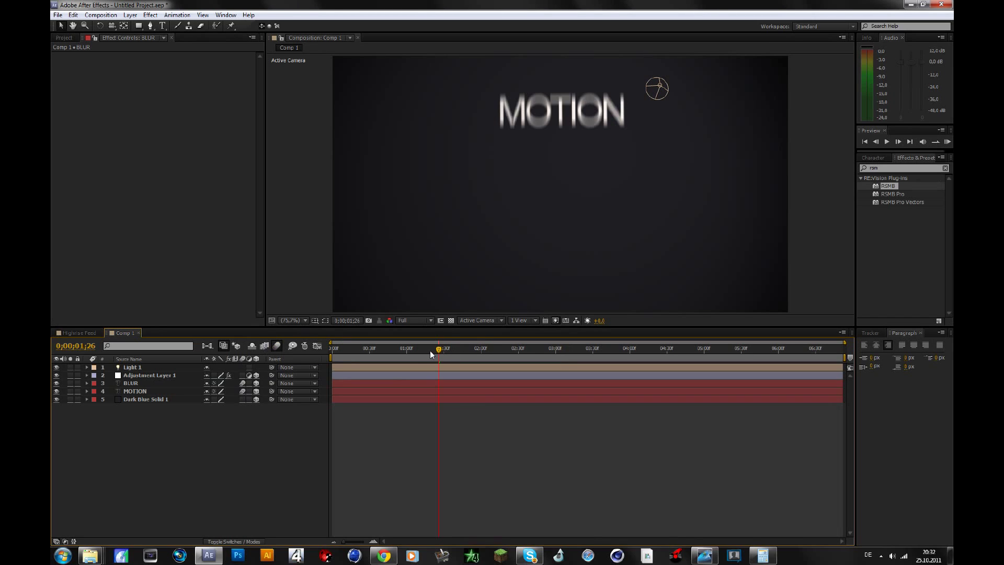
left_click_drag(430, 354, 498, 349)
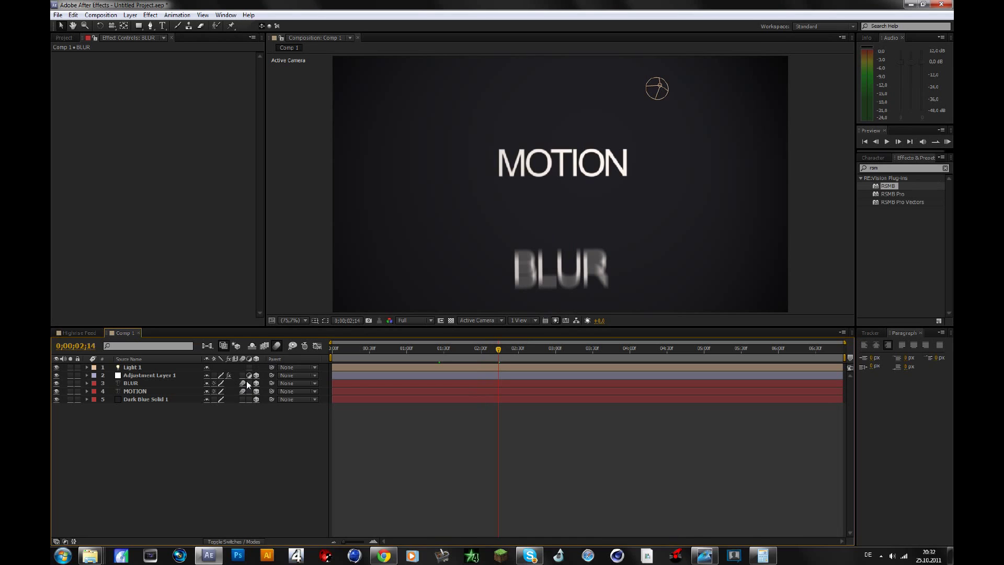
left_click_drag(418, 346, 449, 349)
Return to the Highrise Feed comp, deselect the footage layer, and briefly check the Clips folder.
left_click(93, 334)
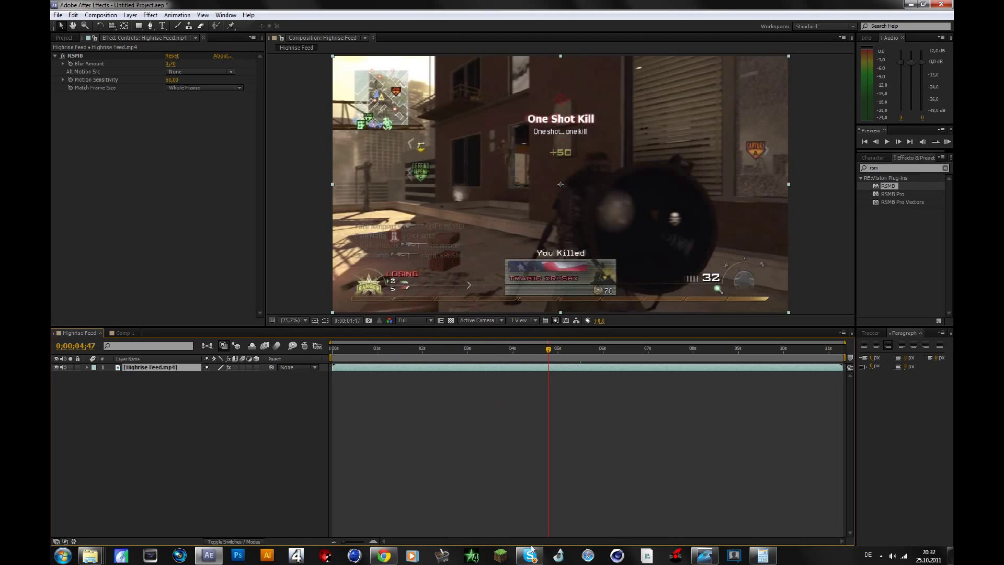
left_click(235, 446)
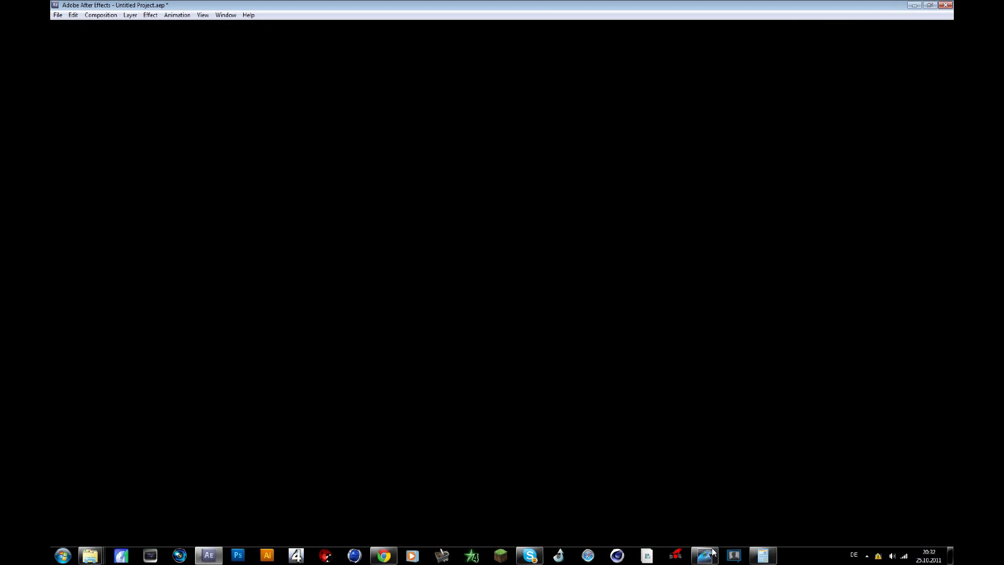
left_click(712, 554)
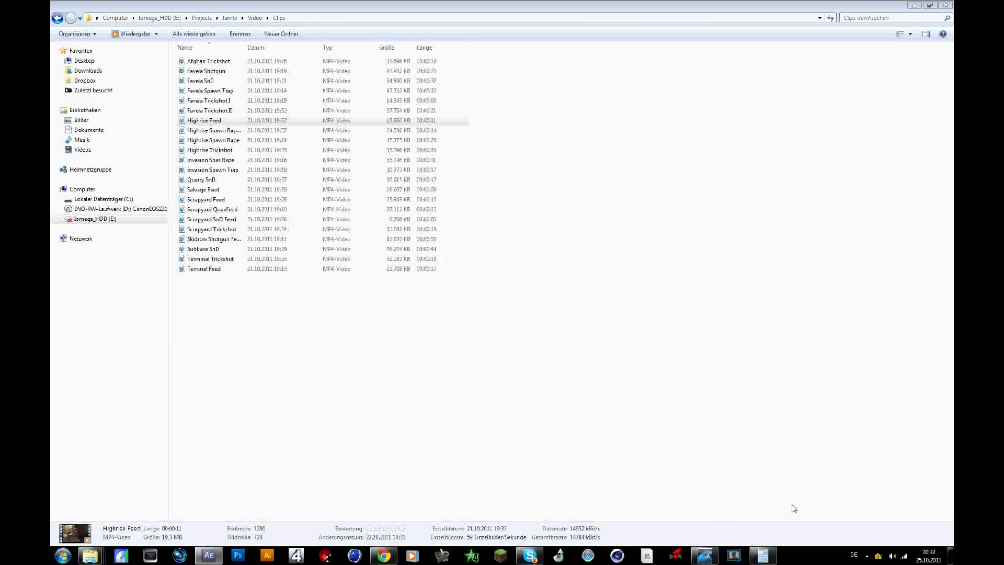
key("alt+Tab")
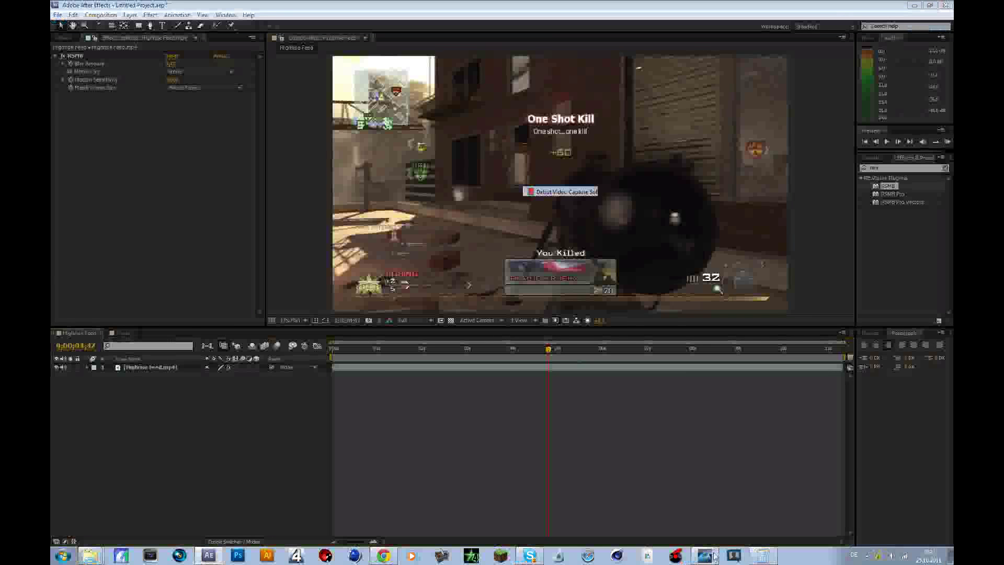